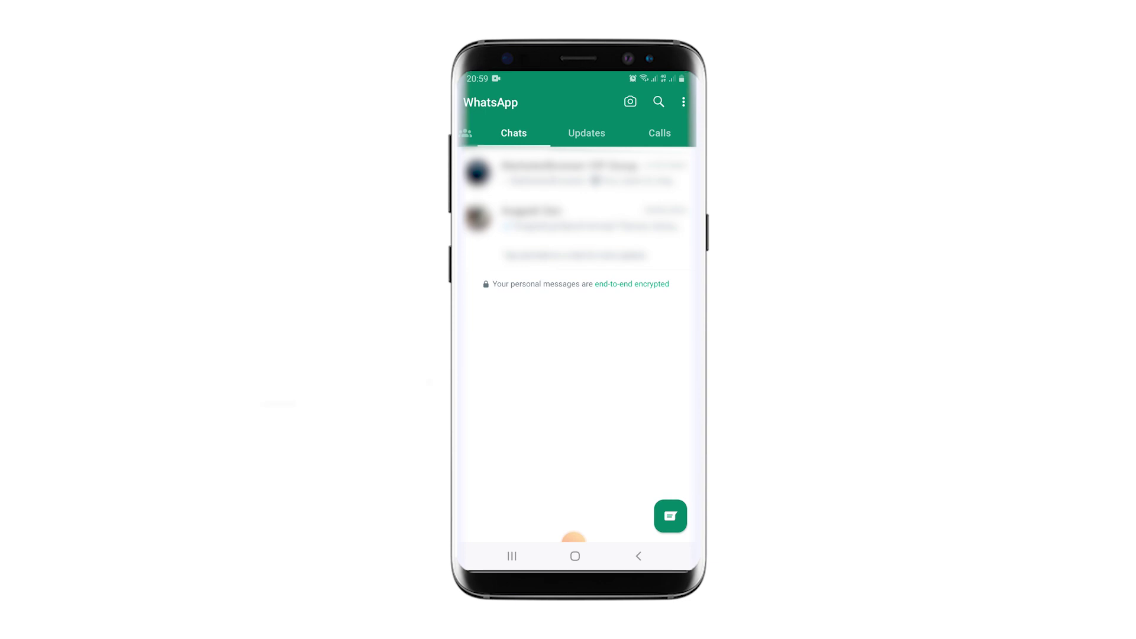
# Go from the WhatsApp menu into Settings, then into Storage and data
pyautogui.click(586, 133)
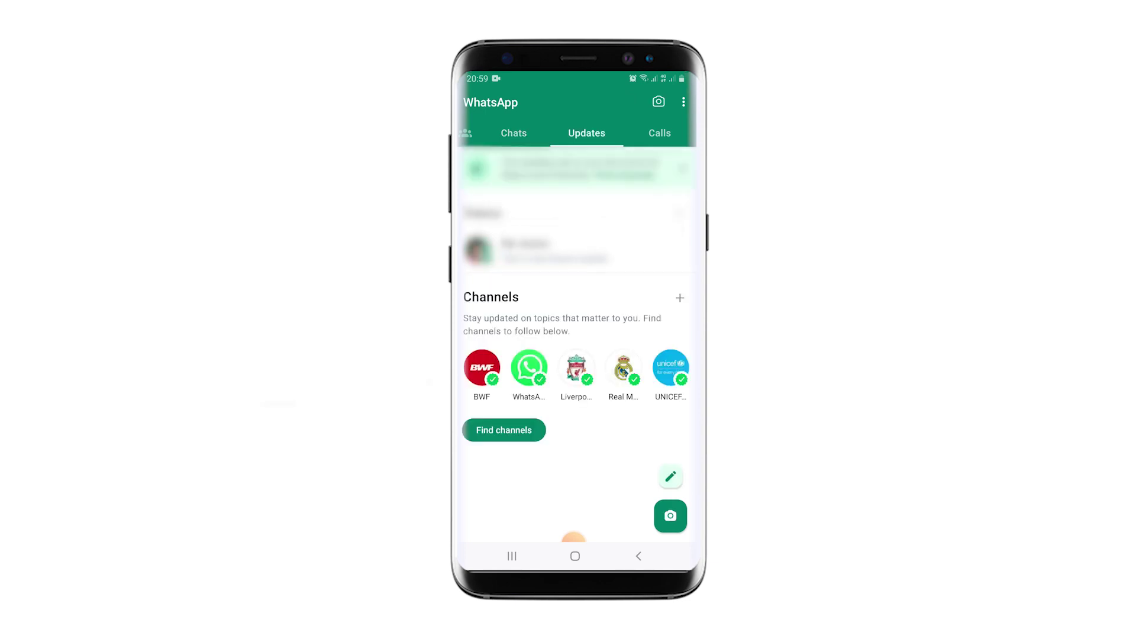
pyautogui.click(683, 102)
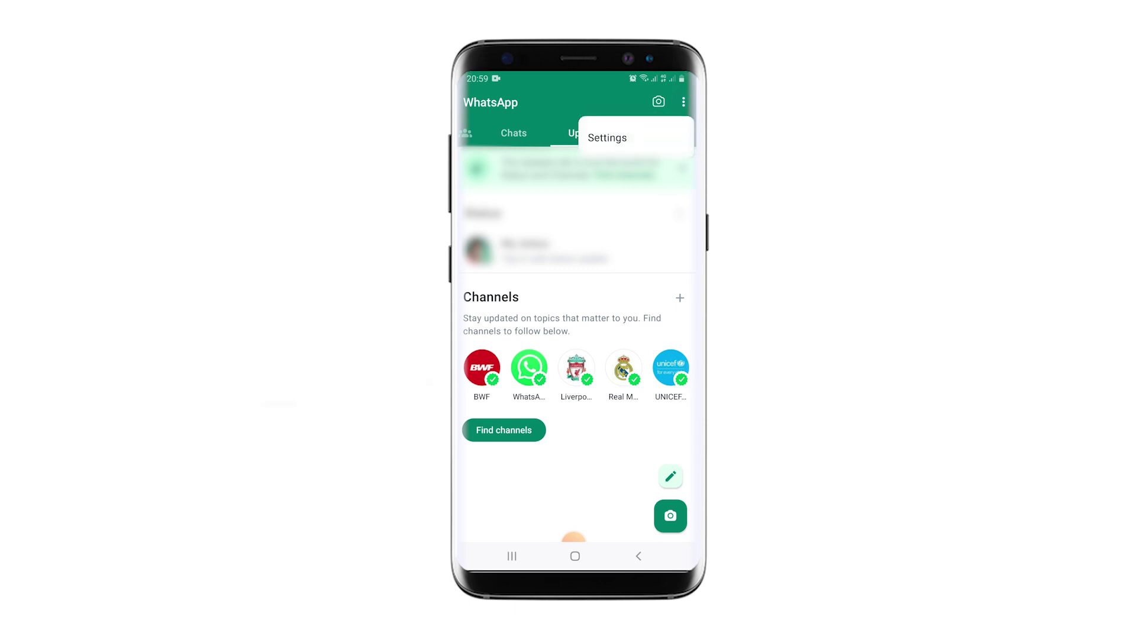
pyautogui.click(621, 138)
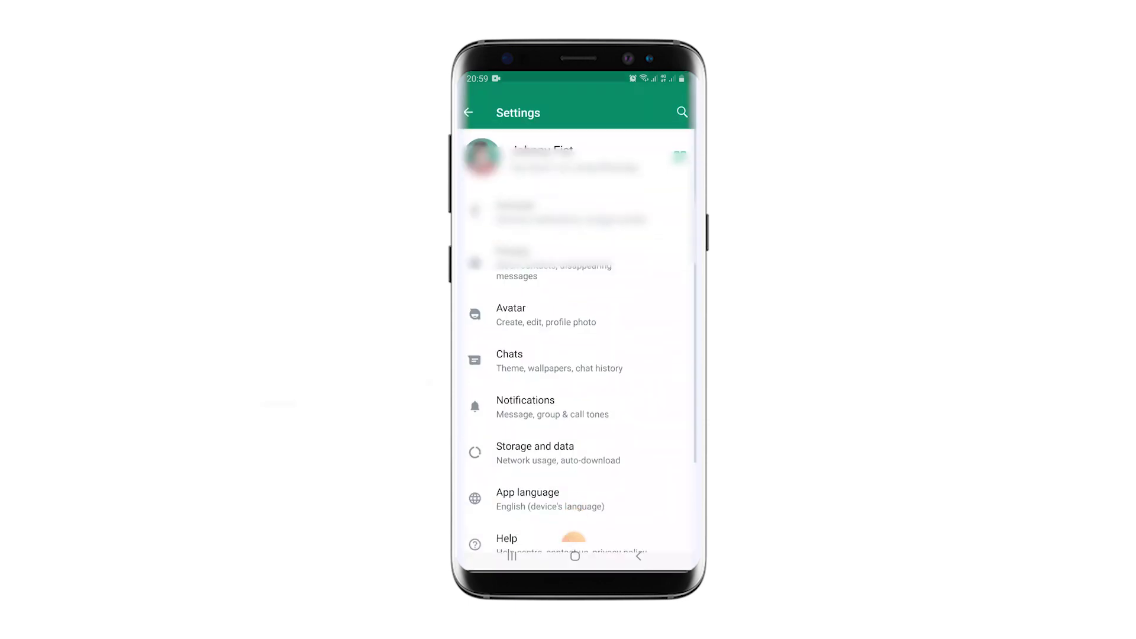
pyautogui.scroll(-3, 576, 400)
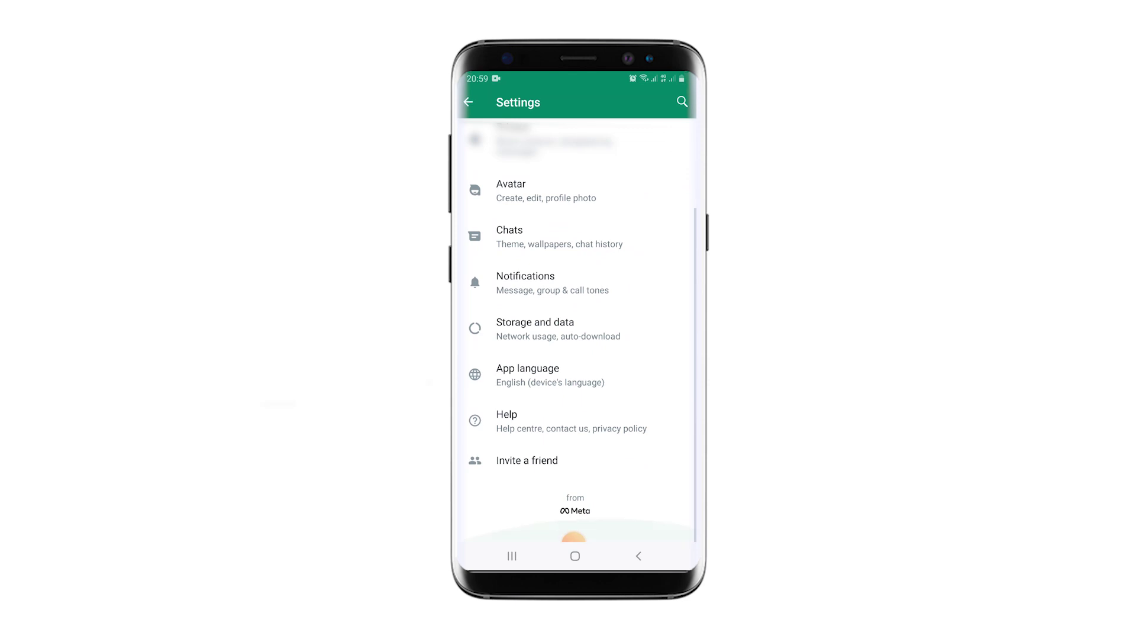
pyautogui.click(569, 329)
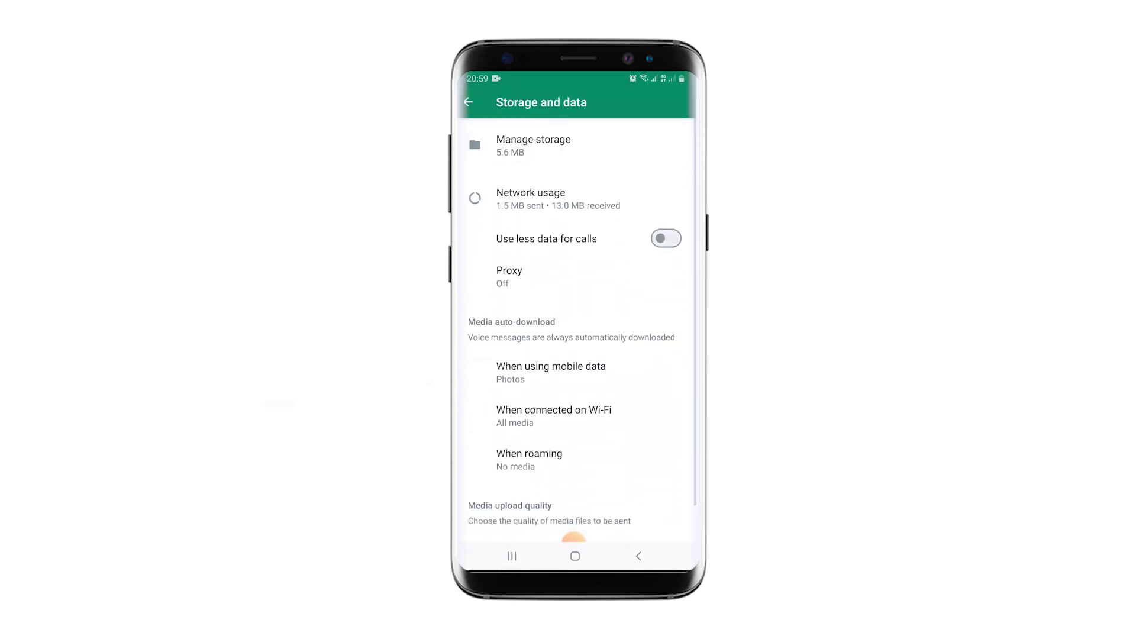
pyautogui.scroll(-1, 576, 400)
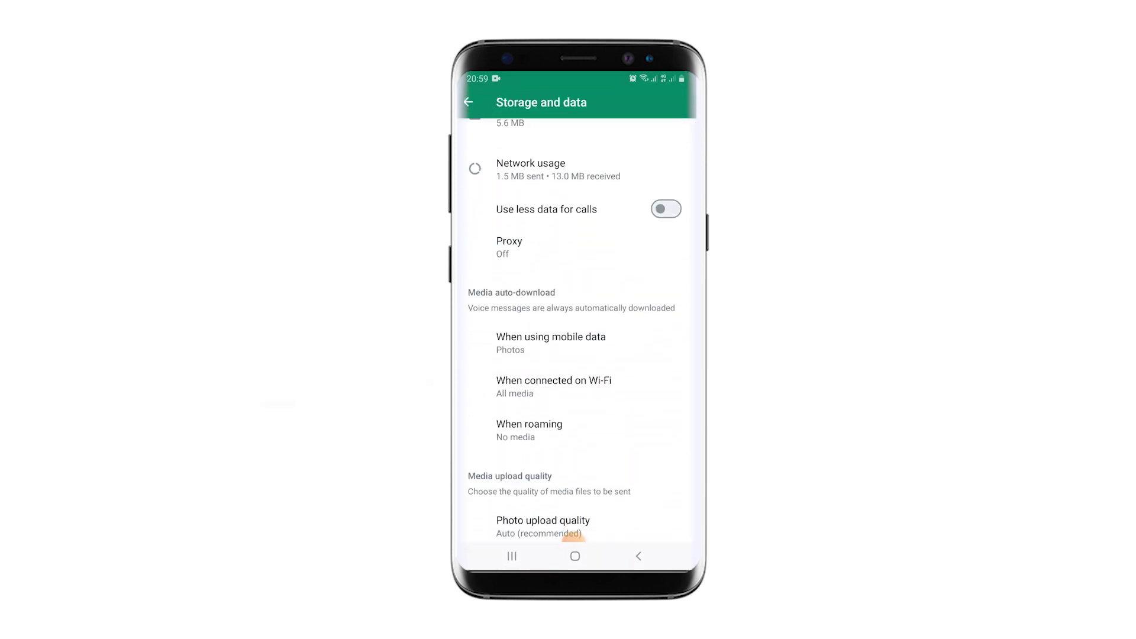
# Check the Proxy entry's host 45.77.111.135 and chat port 15517, then enable Use proxy
pyautogui.click(550, 246)
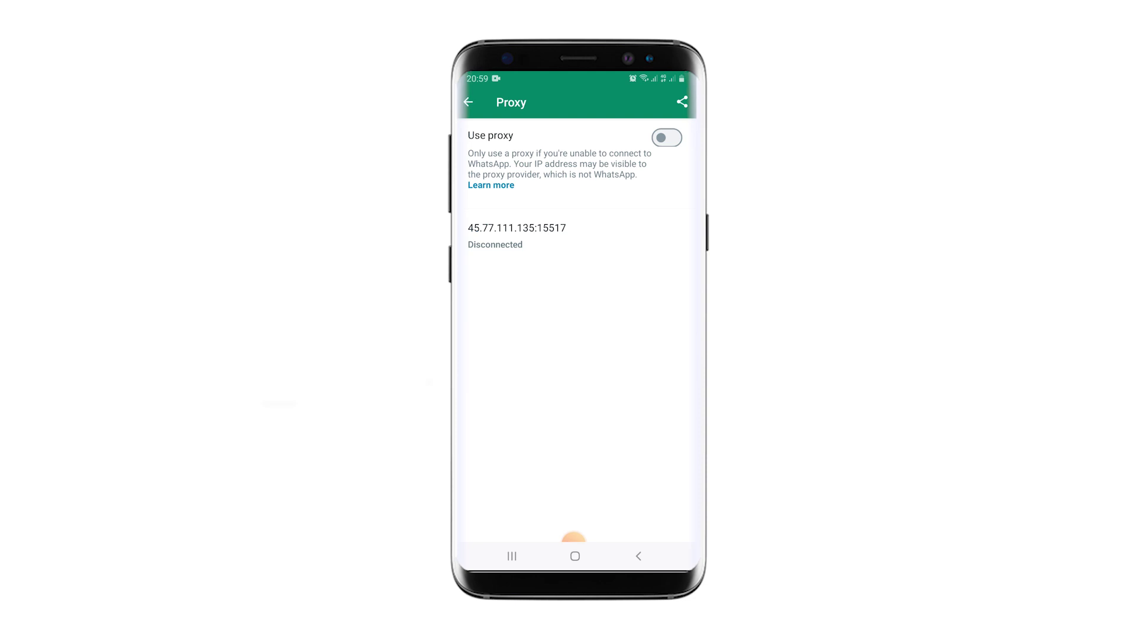
pyautogui.click(559, 232)
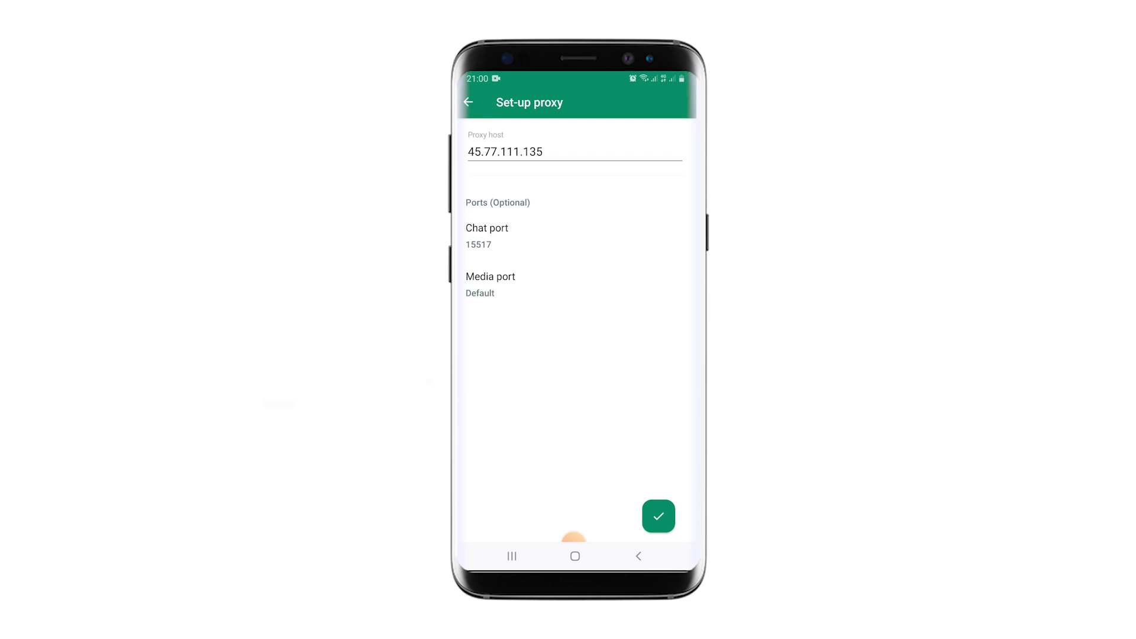
pyautogui.click(469, 101)
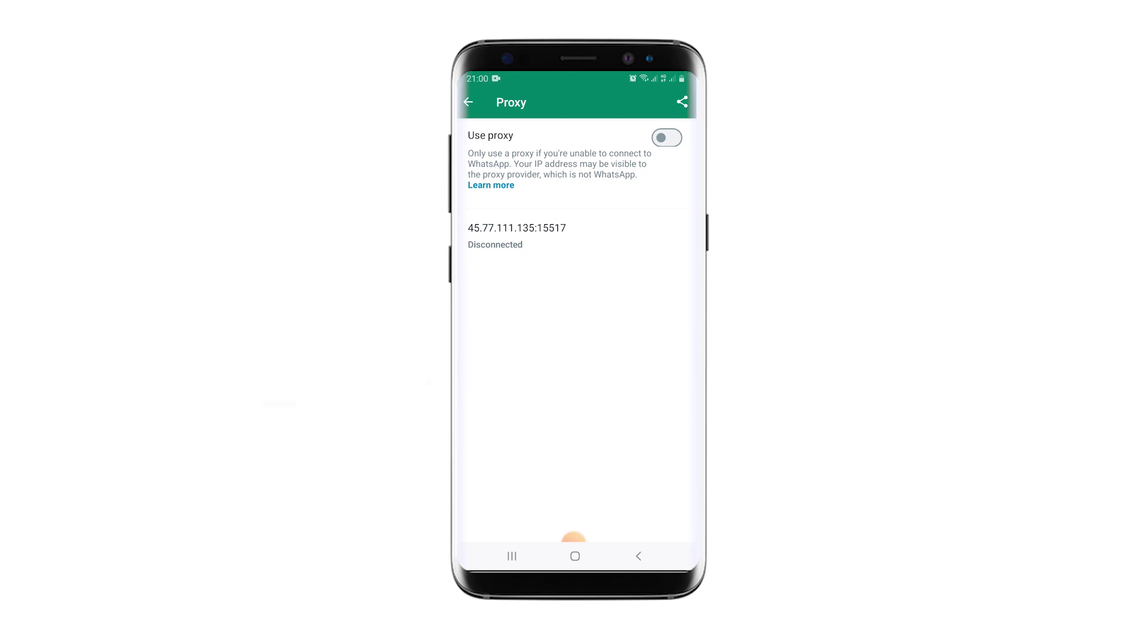
pyautogui.click(666, 138)
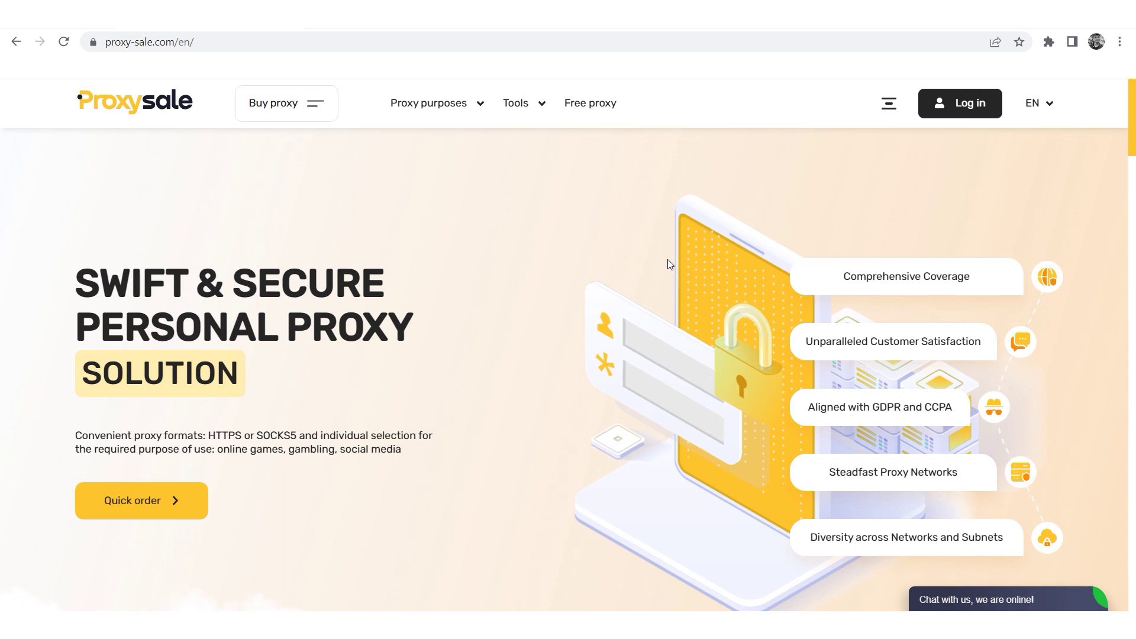
pyautogui.scroll(-1, 669, 259)
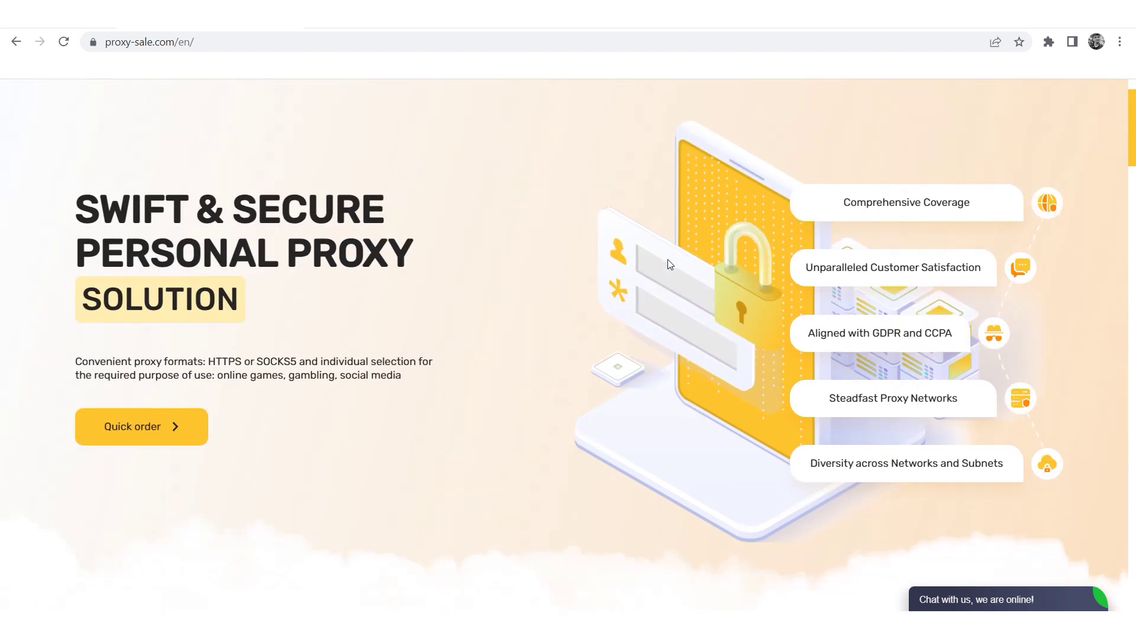
pyautogui.scroll(-2, 668, 260)
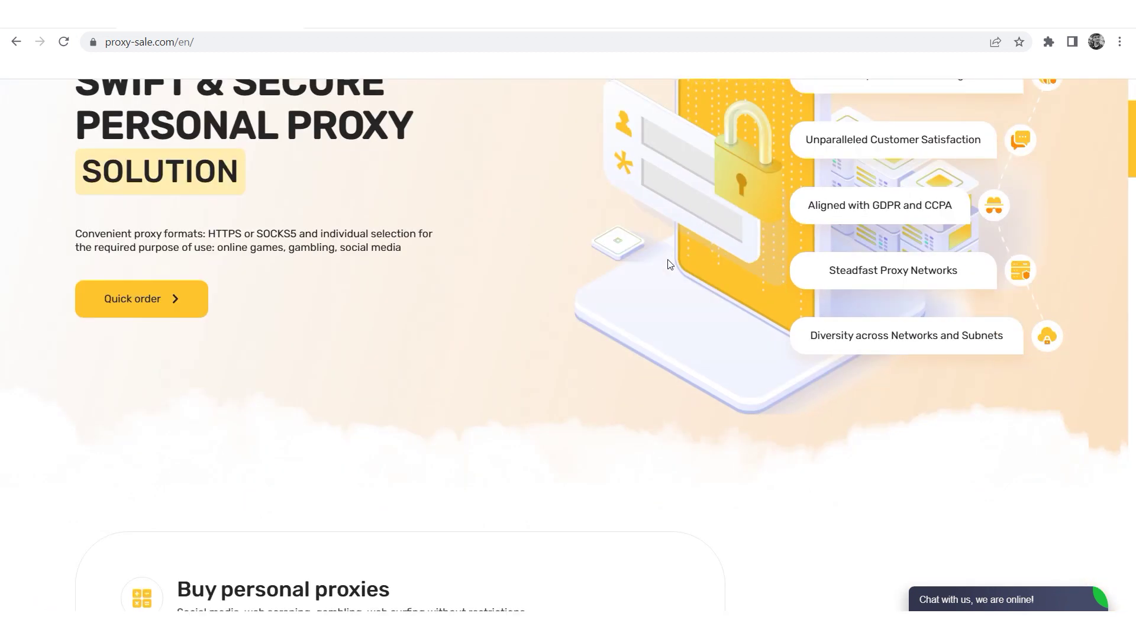
pyautogui.scroll(-1, 667, 260)
pyautogui.scroll(-1, 668, 260)
pyautogui.scroll(-1, 667, 259)
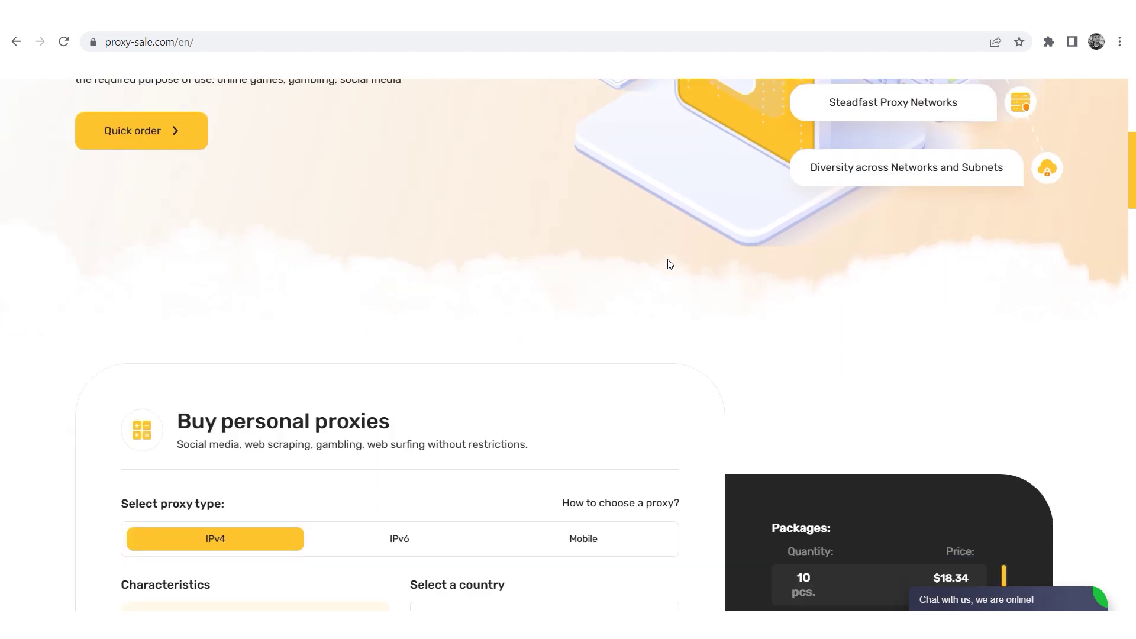
pyautogui.scroll(-1, 670, 265)
pyautogui.scroll(-1, 669, 265)
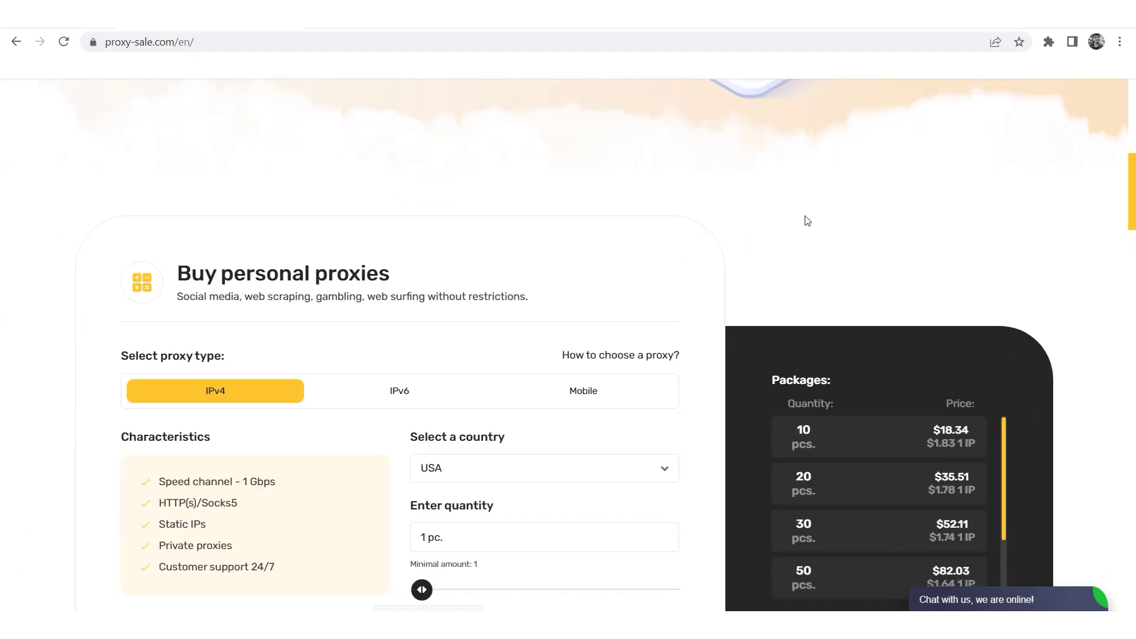
pyautogui.scroll(-1, 1073, 290)
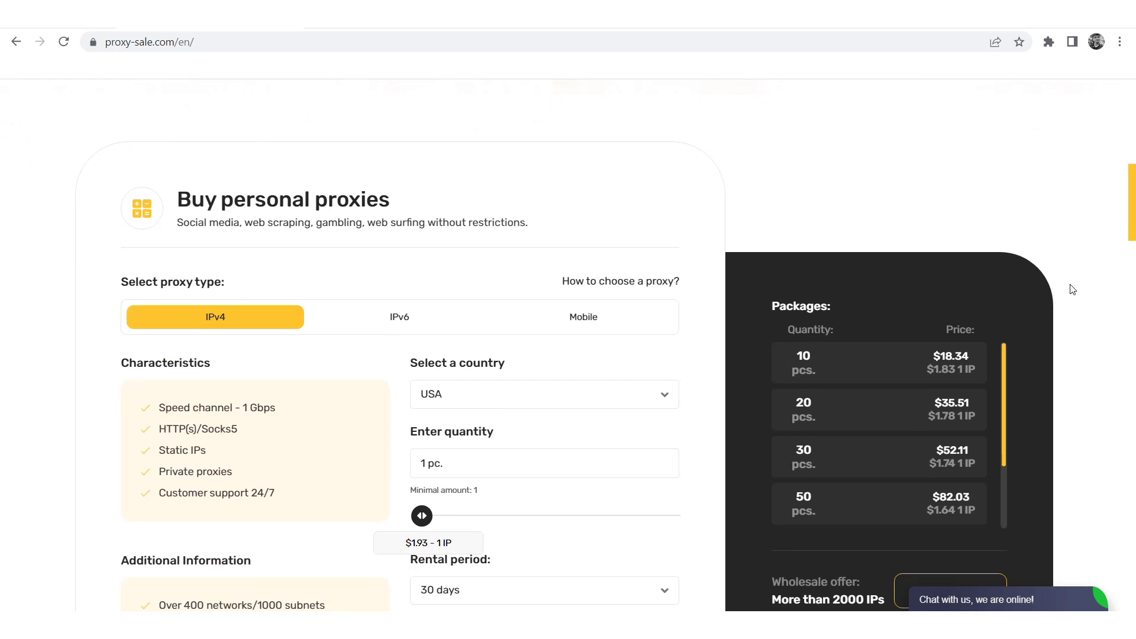
pyautogui.scroll(-1, 1073, 290)
pyautogui.scroll(-1, 1073, 290)
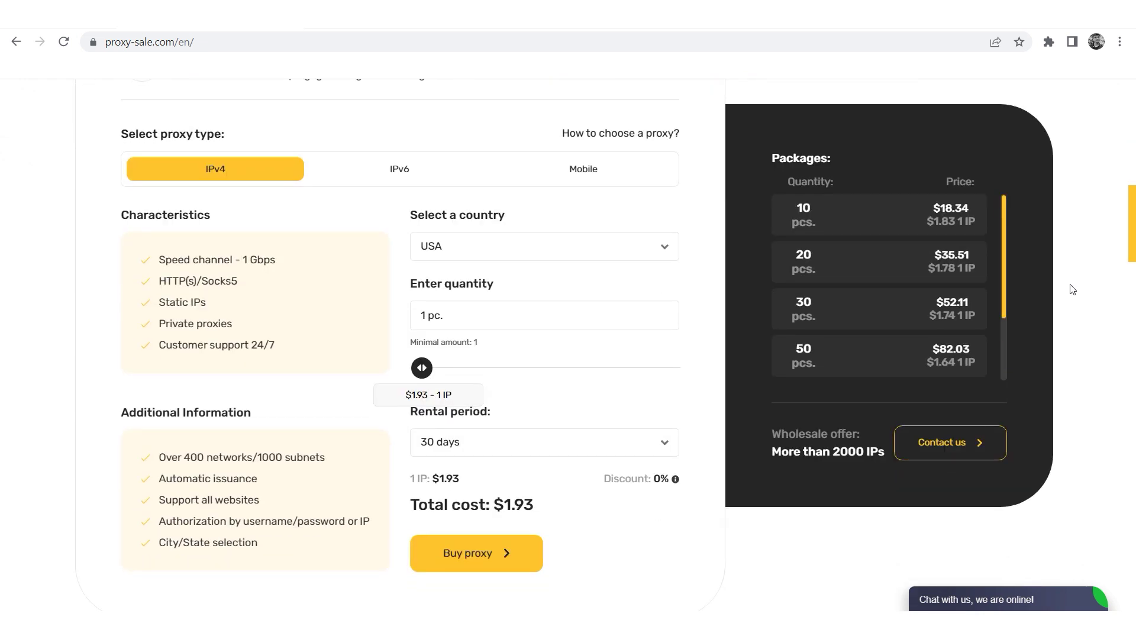
pyautogui.scroll(-1, 1072, 290)
pyautogui.scroll(-1, 1073, 290)
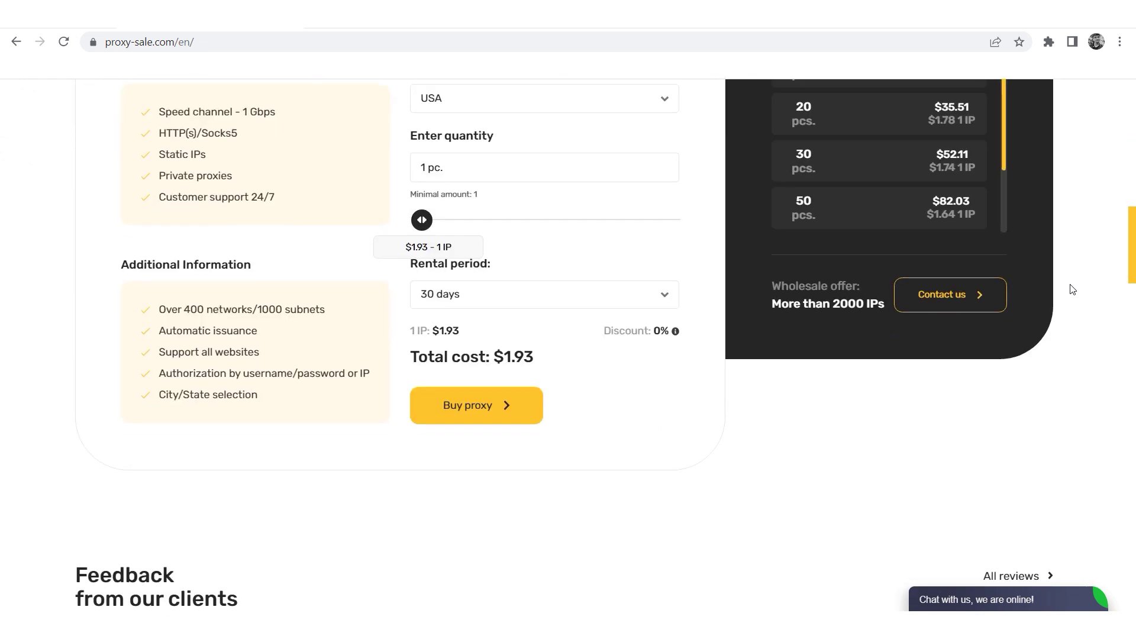
pyautogui.scroll(-2, 1073, 289)
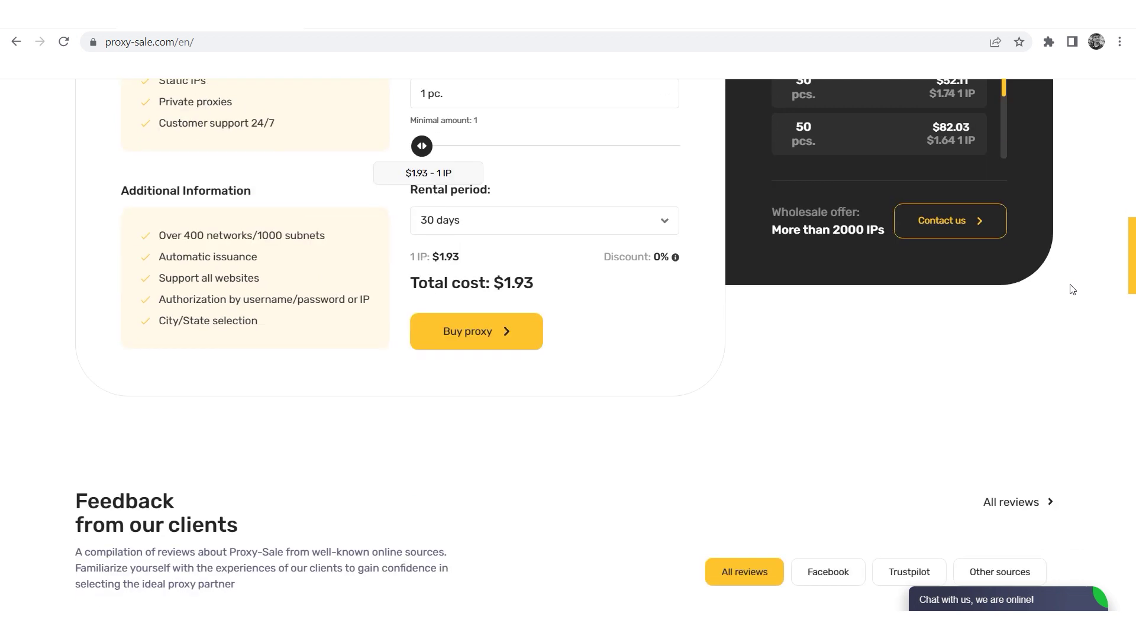